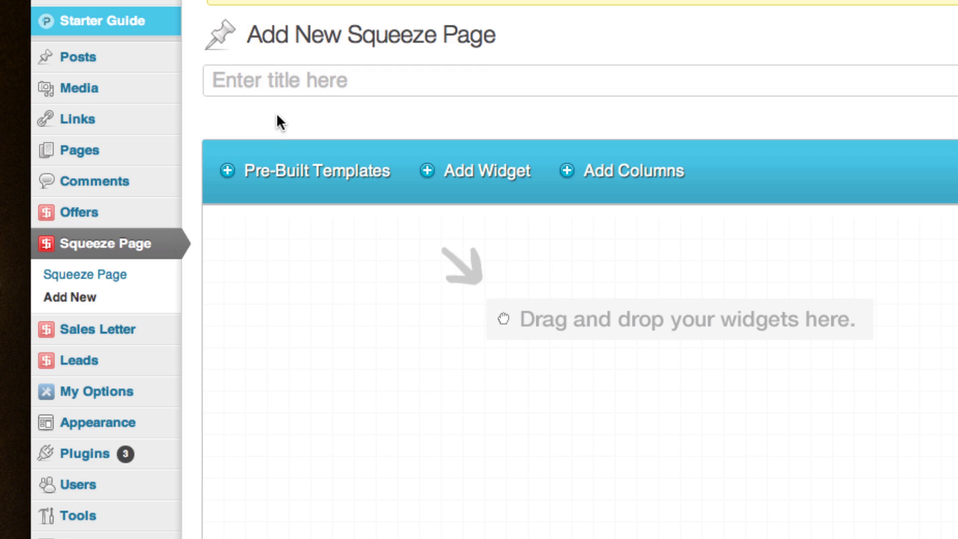
# Title the new page 'My Test Squeeze Page', replacing the misspelled first attempt.
pyautogui.click(310, 83)
pyautogui.write('MY Tets')
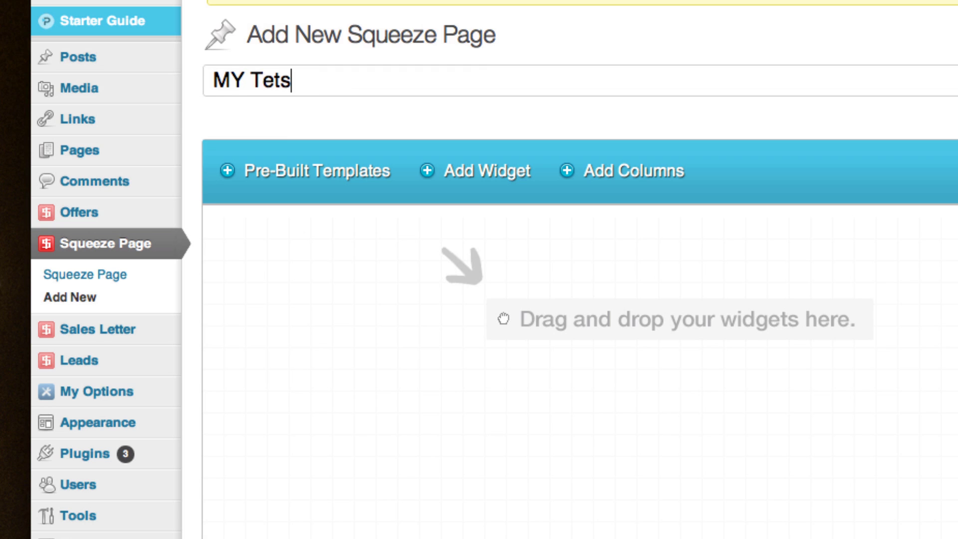
pyautogui.press('super+a')
pyautogui.write('My Test Sq')
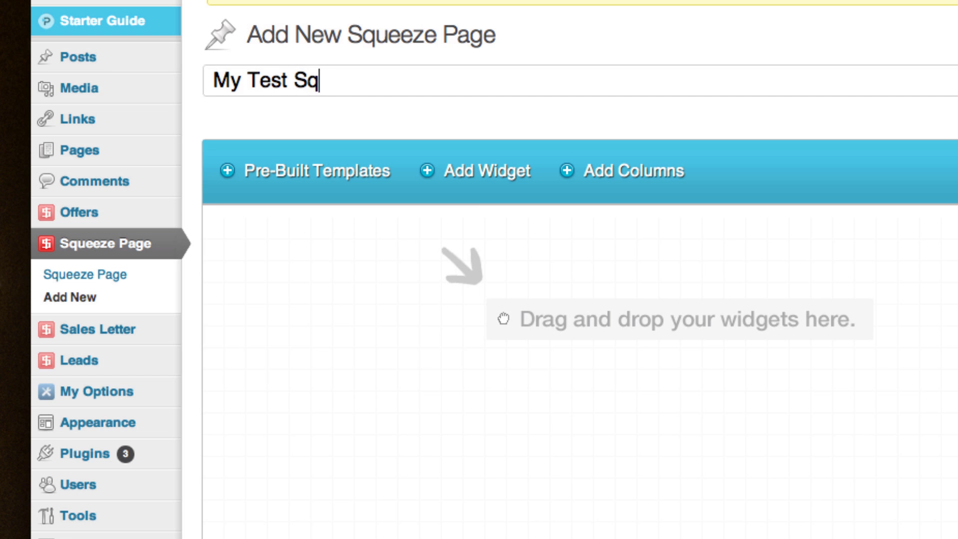
pyautogui.write('ueeze Page')
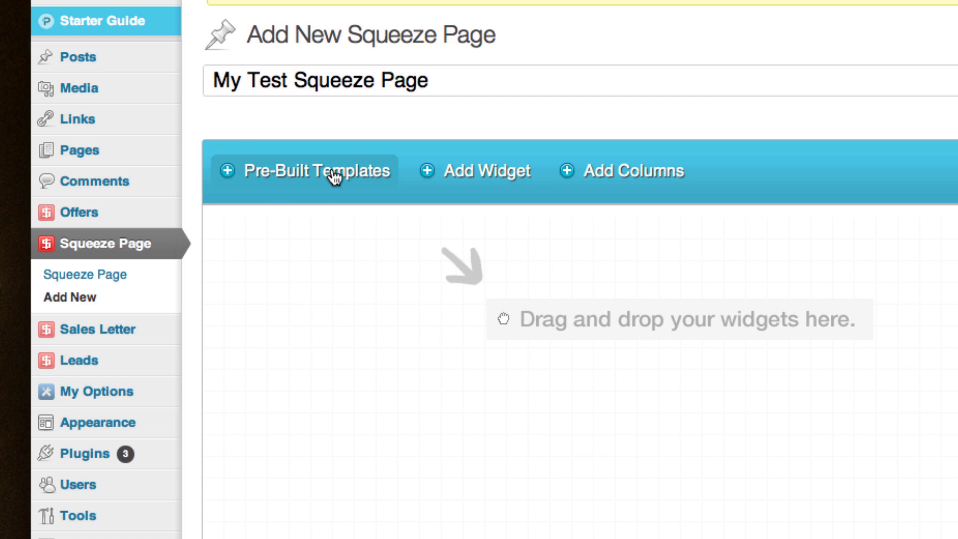
# Switch ProBuilder from the widget list to the pre-built page templates.
pyautogui.click(474, 171)
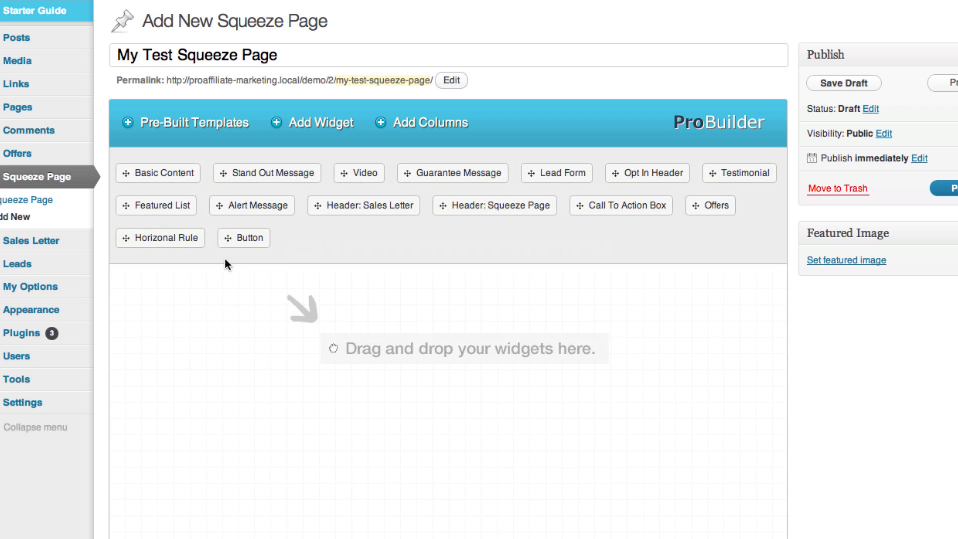
pyautogui.click(209, 131)
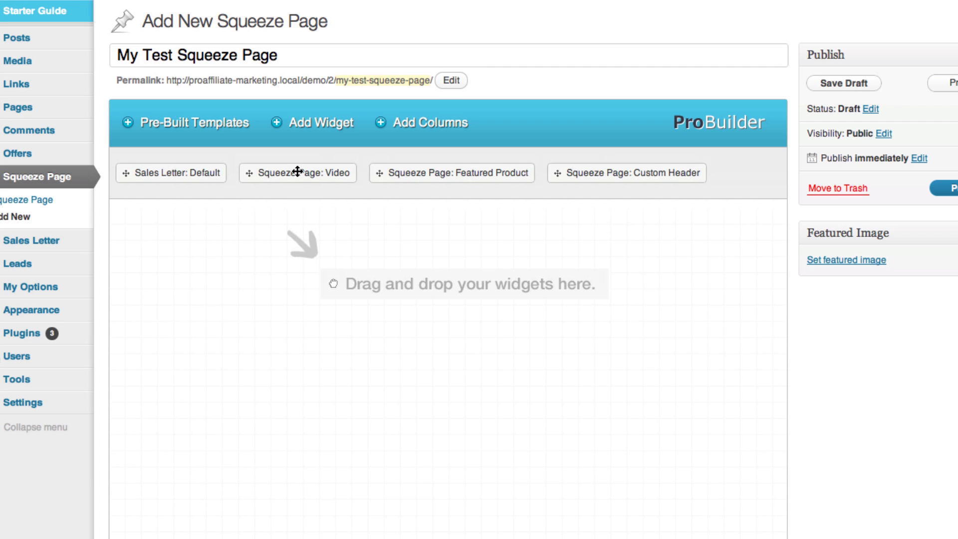
# Drop the 'Squeeze Page: Video' template onto the canvas and nudge the Guarantee Message module.
pyautogui.moveTo(295, 173); pyautogui.dragTo(320, 332)
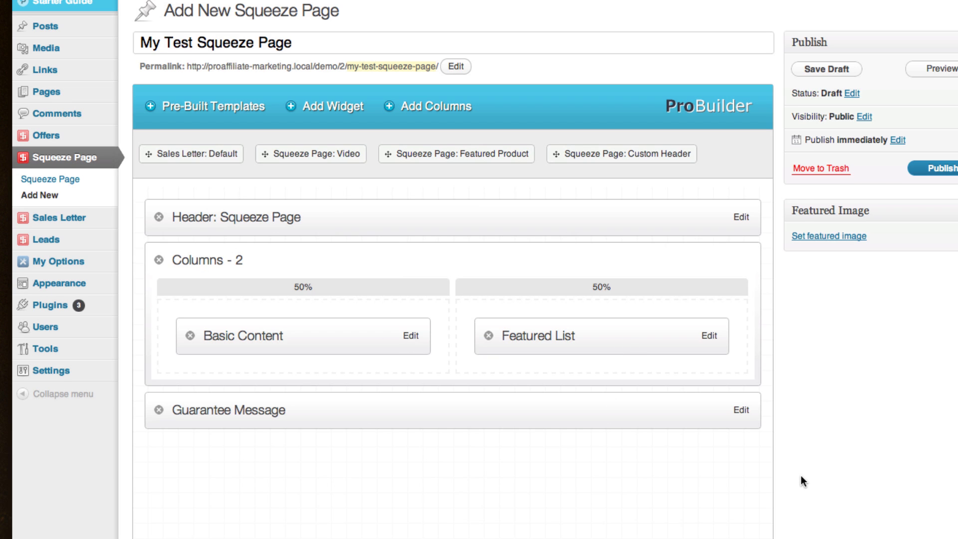
pyautogui.moveTo(400, 420)
pyautogui.mouseDown()
pyautogui.moveTo(395, 306)
pyautogui.moveTo(407, 433)
pyautogui.moveTo(412, 420)
pyautogui.mouseUp()
# Publish the page and scroll through the live squeeze page in its new tab.
pyautogui.click(943, 168)
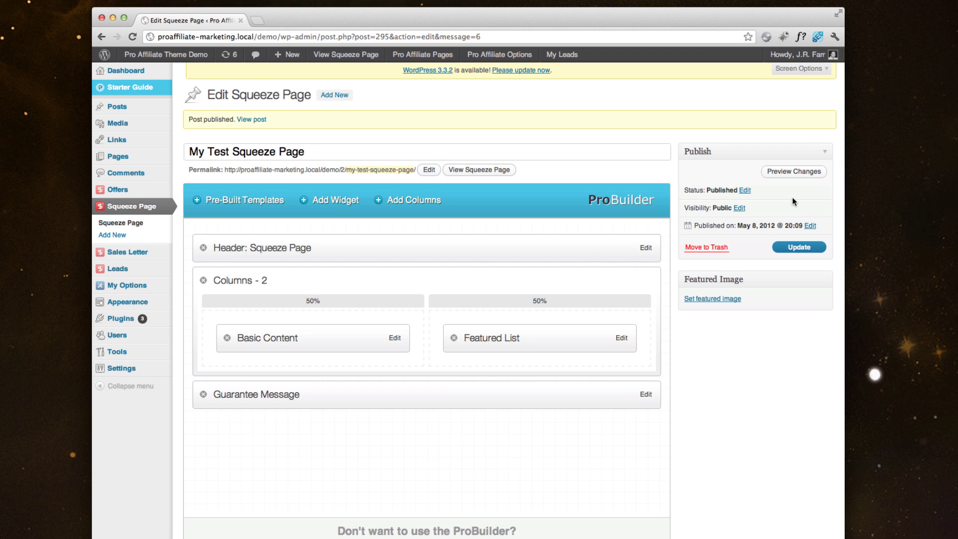
pyautogui.click(501, 170)
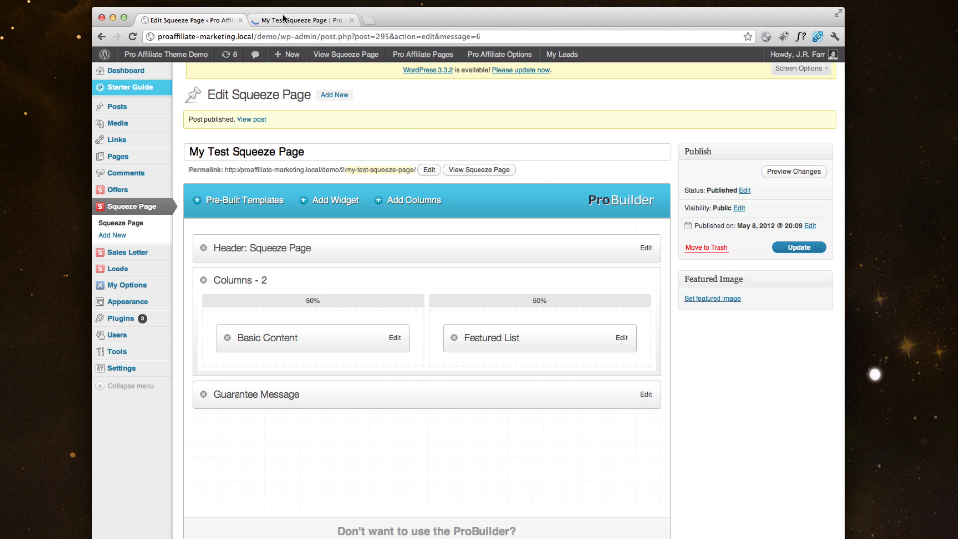
pyautogui.click(283, 21)
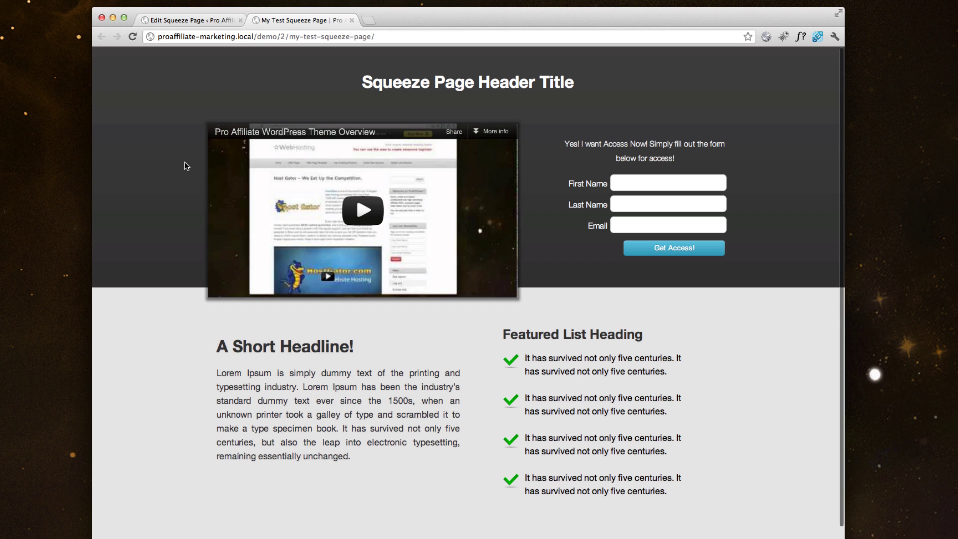
pyautogui.scroll(-3, 463, 139)
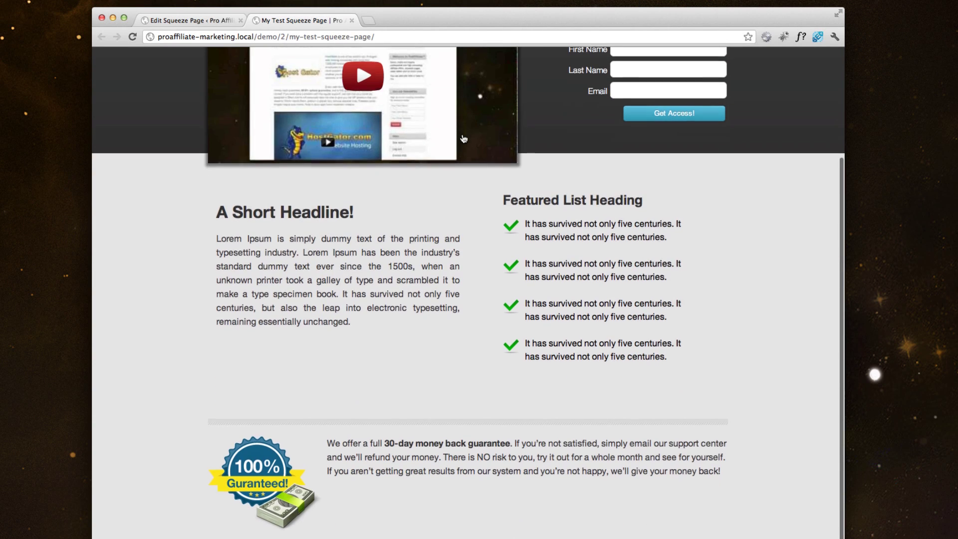
pyautogui.scroll(3, 462, 151)
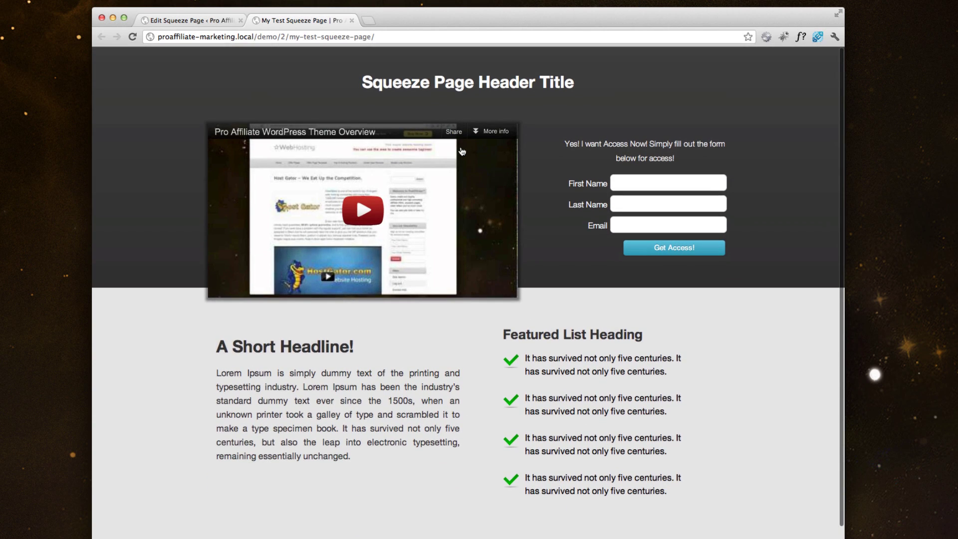
pyautogui.scroll(-3, 462, 151)
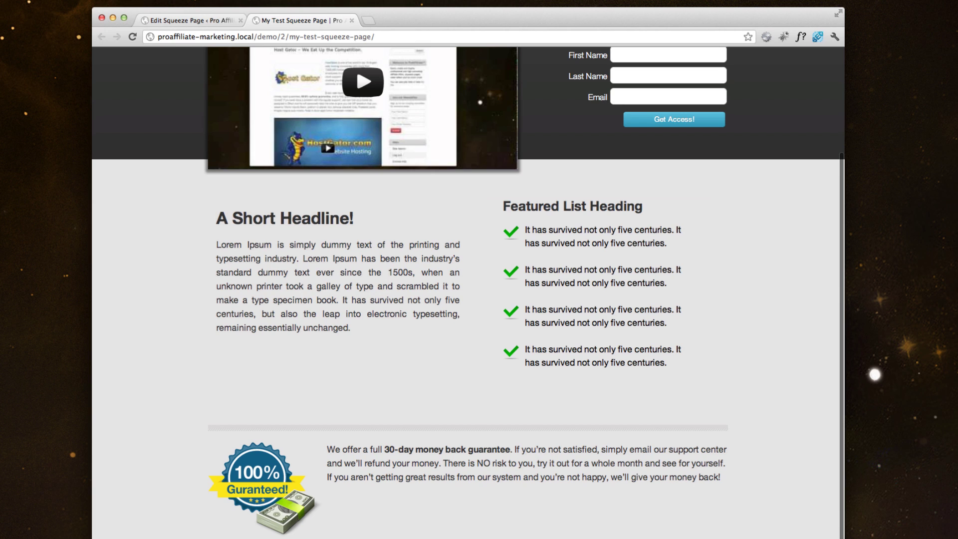
pyautogui.scroll(3, 479, 423)
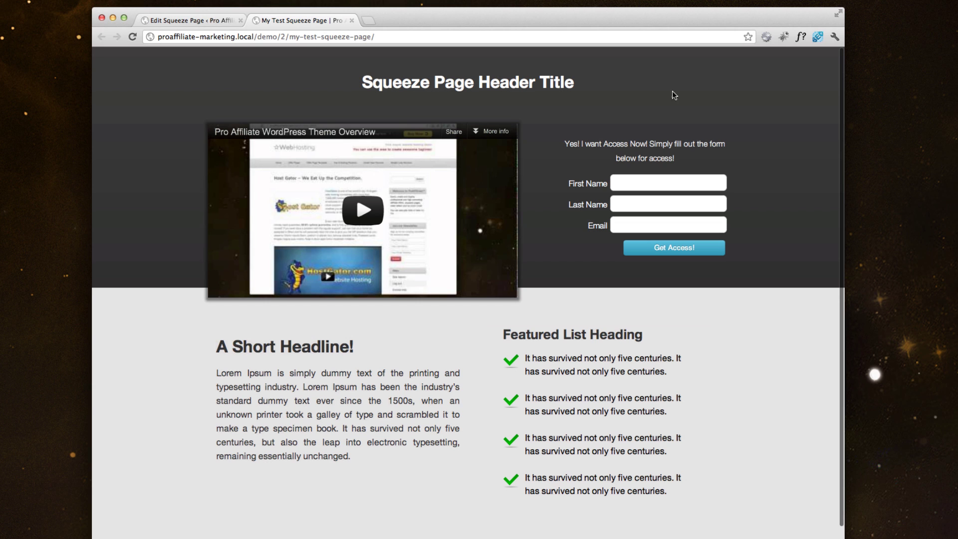
# Open the header module's settings, keeping Video Header as the header type.
pyautogui.click(179, 21)
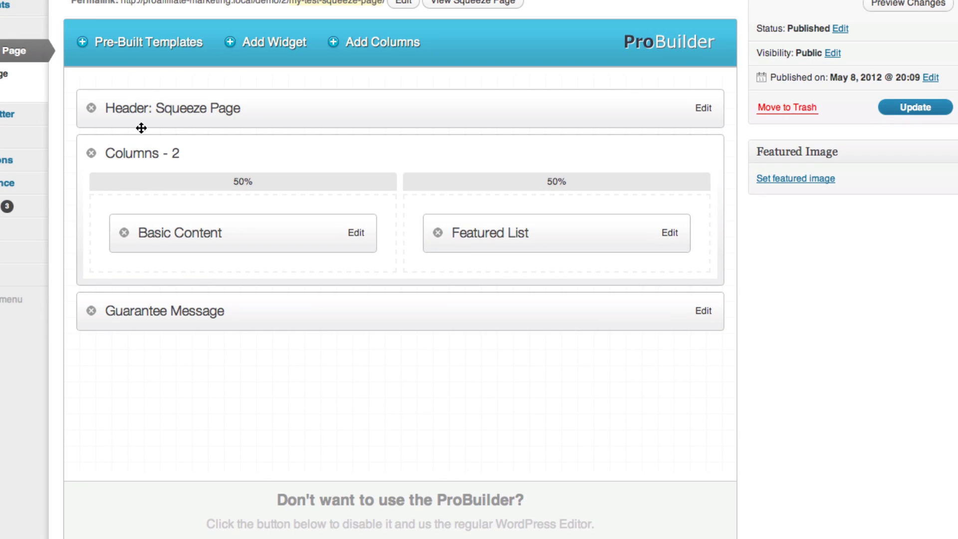
pyautogui.click(704, 111)
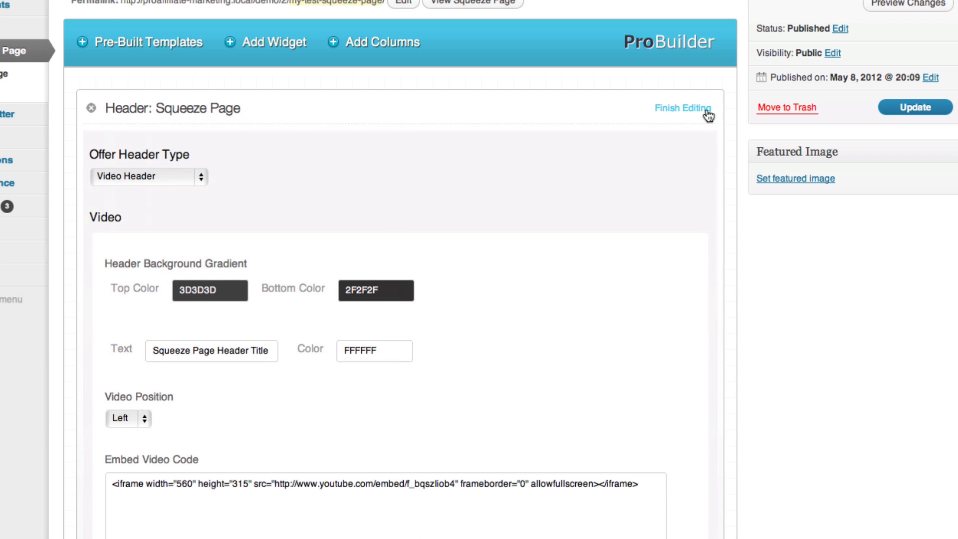
pyautogui.click(184, 177)
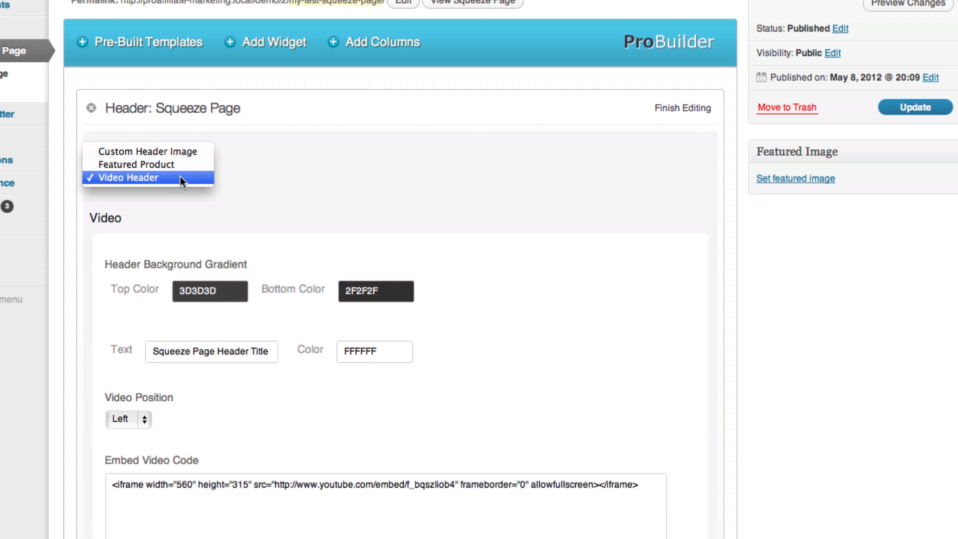
pyautogui.click(172, 177)
pyautogui.scroll(-4, 309, 187)
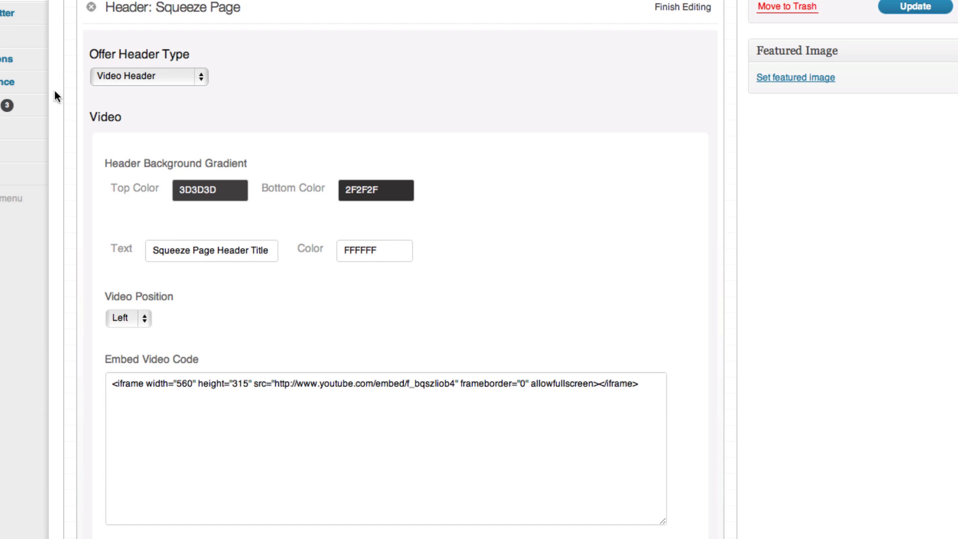
pyautogui.scroll(-4, 265, 100)
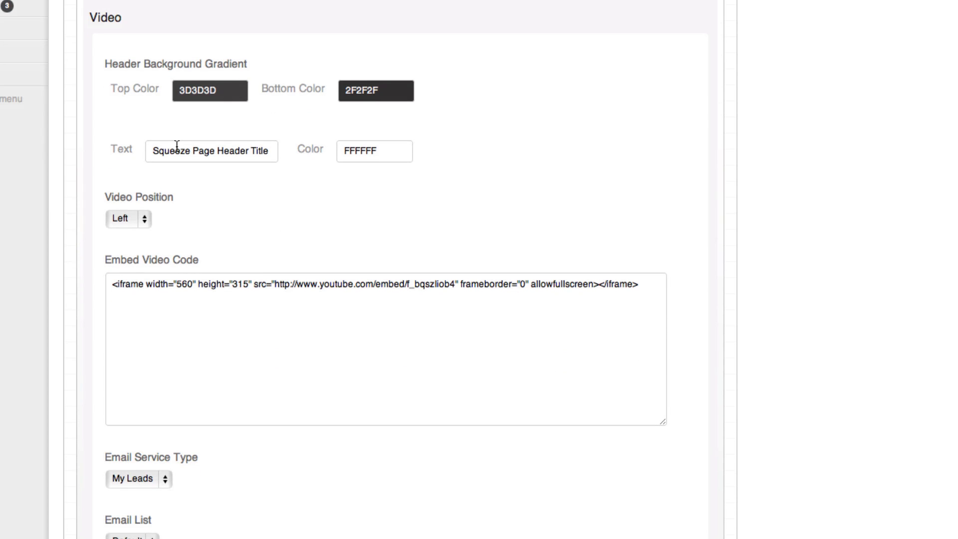
# Review the header title, keep the video position Left, and check the YouTube embed code.
pyautogui.doubleClick(177, 147)
pyautogui.tripleClick(243, 150)
pyautogui.click(242, 150)
pyautogui.click(127, 218)
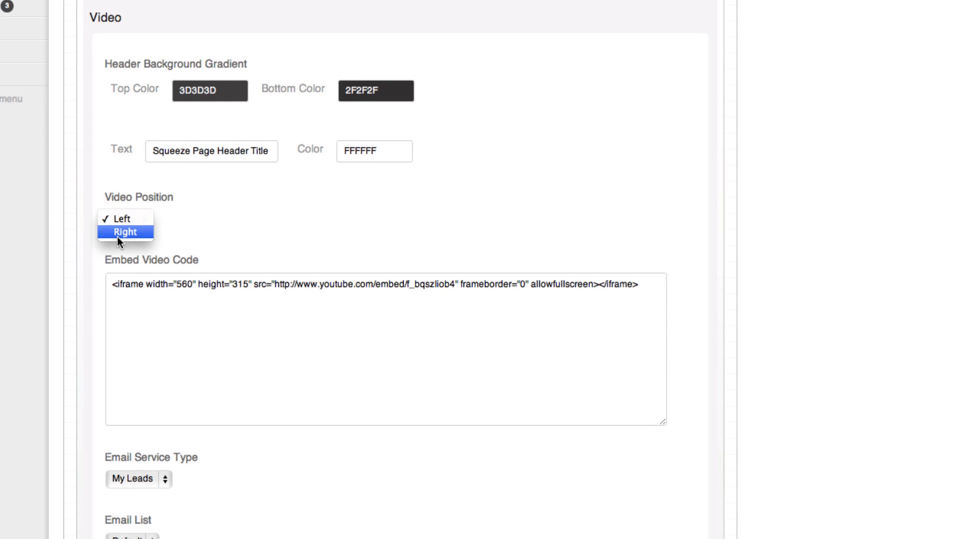
pyautogui.click(223, 209)
pyautogui.click(199, 285)
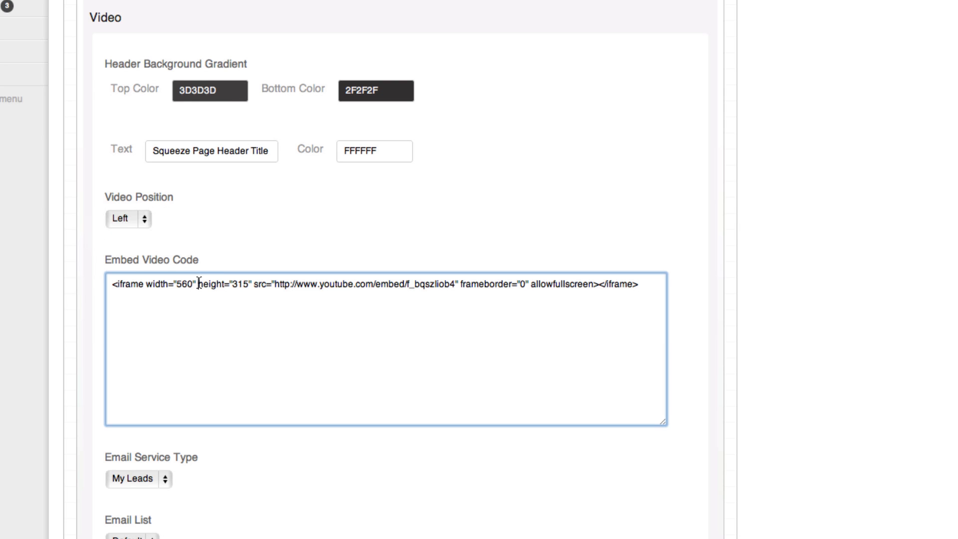
pyautogui.tripleClick(203, 284)
pyautogui.click(230, 282)
pyautogui.scroll(-1, 218, 238)
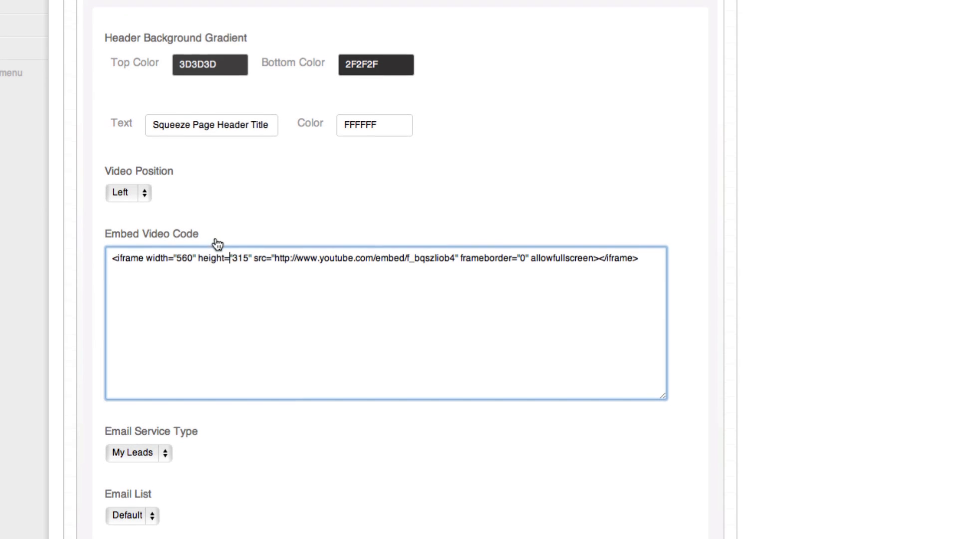
pyautogui.scroll(-5, 215, 245)
pyautogui.click(221, 328)
pyautogui.scroll(-9, 225, 319)
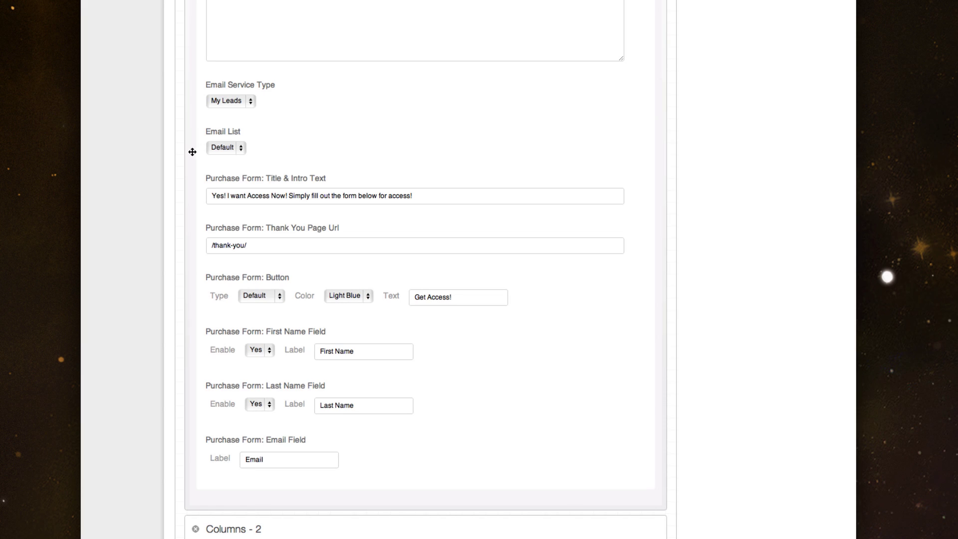
pyautogui.scroll(1, 210, 146)
pyautogui.scroll(-3, 215, 124)
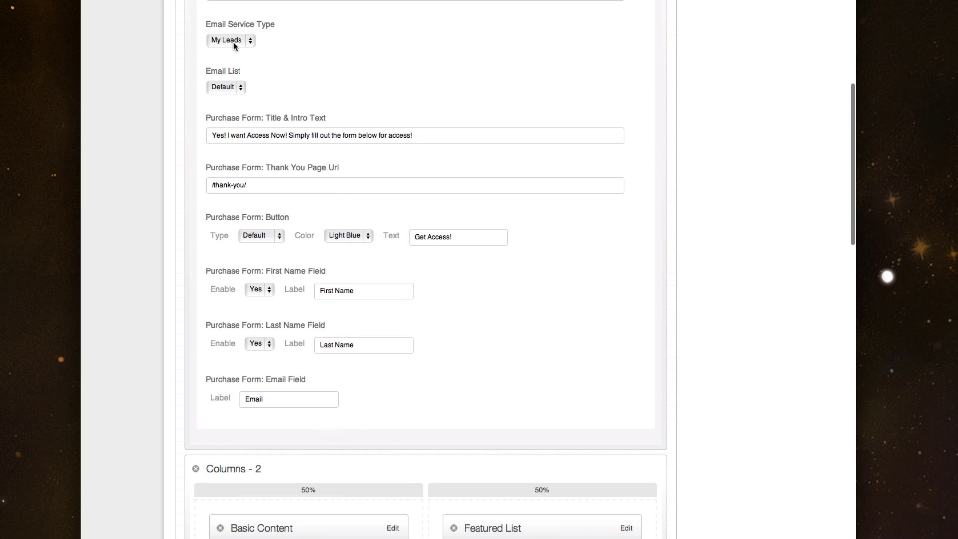
pyautogui.scroll(2, 232, 45)
pyautogui.scroll(2, 232, 44)
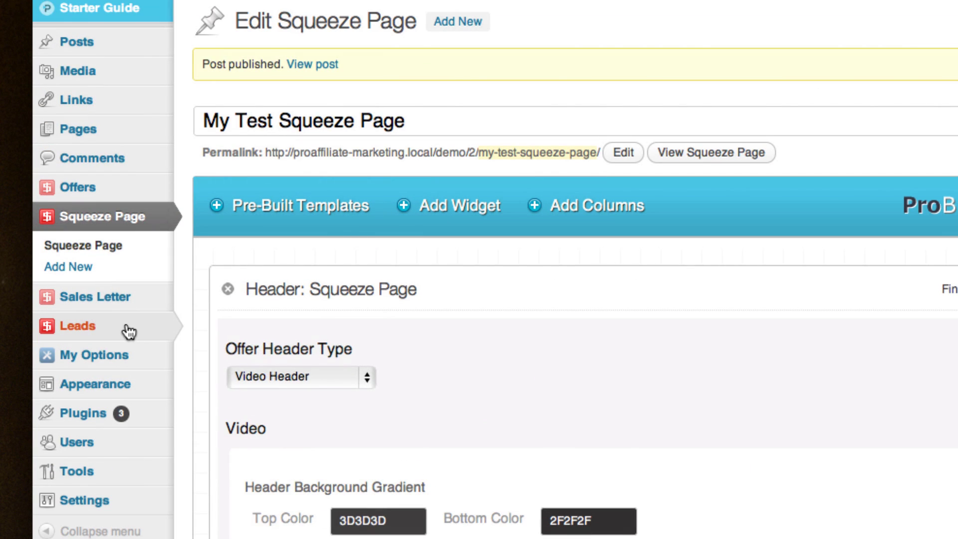
pyautogui.moveTo(122, 332)
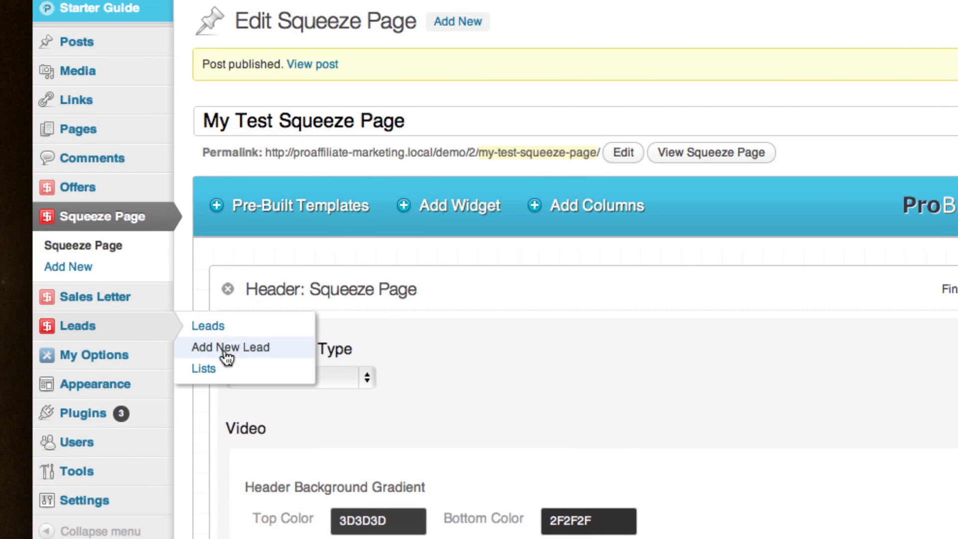
pyautogui.scroll(-15, 228, 373)
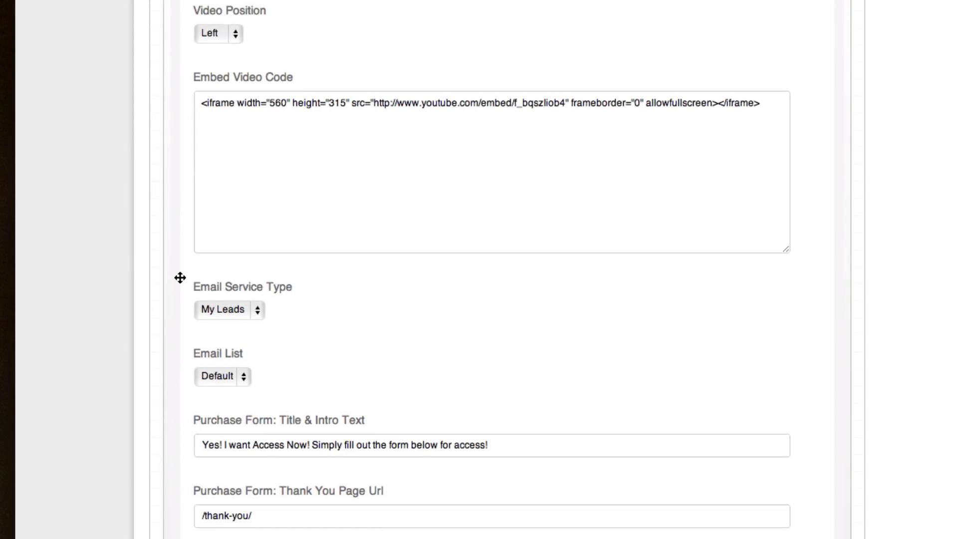
pyautogui.scroll(3, 180, 278)
pyautogui.scroll(3, 180, 277)
pyautogui.click(229, 92)
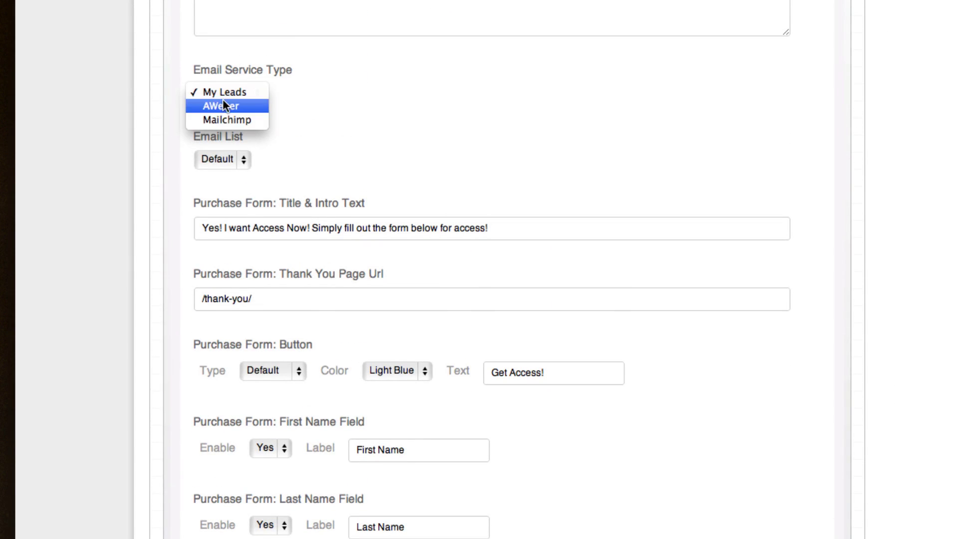
pyautogui.click(214, 117)
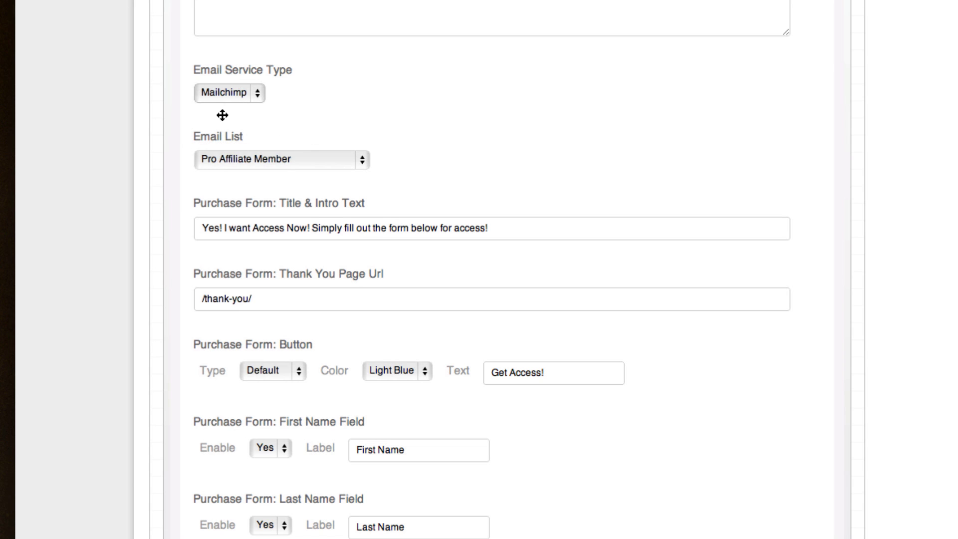
pyautogui.click(285, 159)
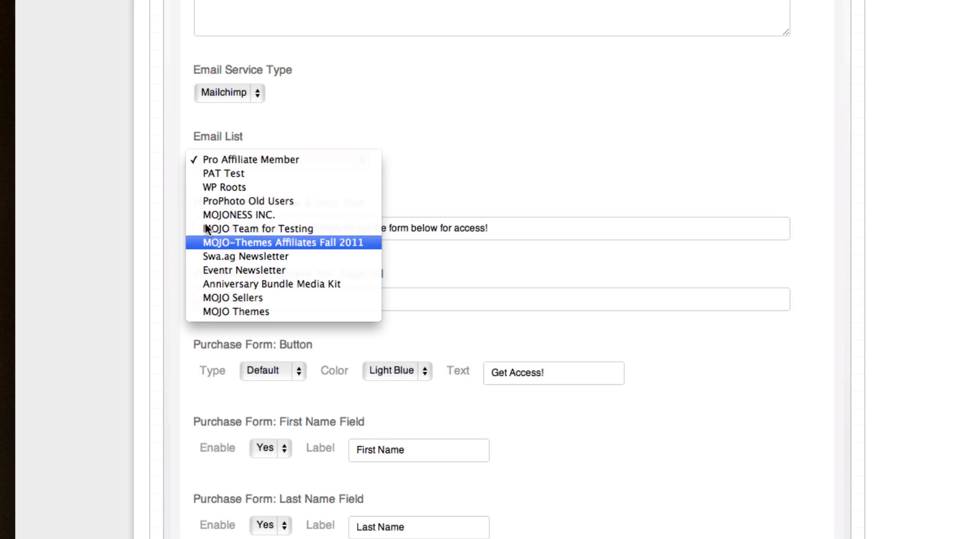
pyautogui.click(116, 185)
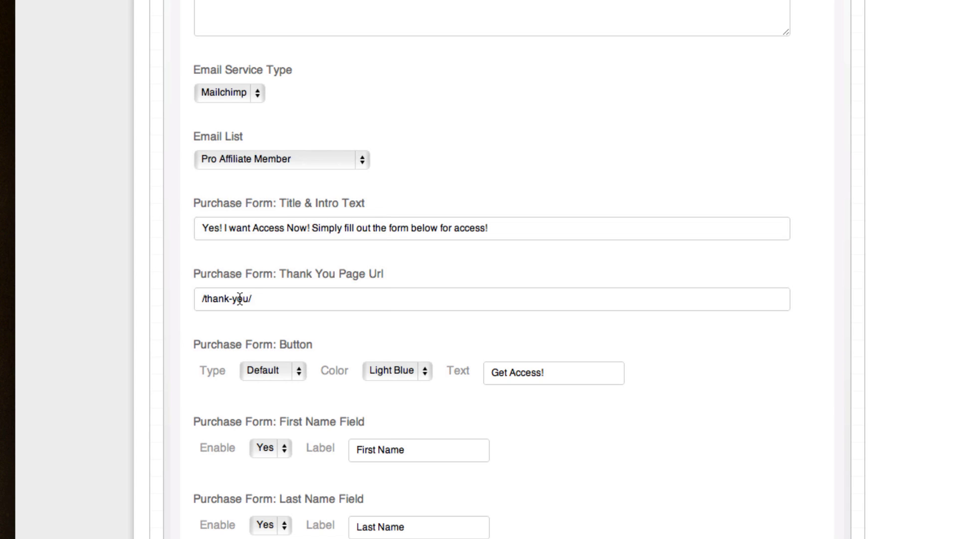
pyautogui.moveTo(253, 298); pyautogui.dragTo(141, 272)
pyautogui.click(273, 370)
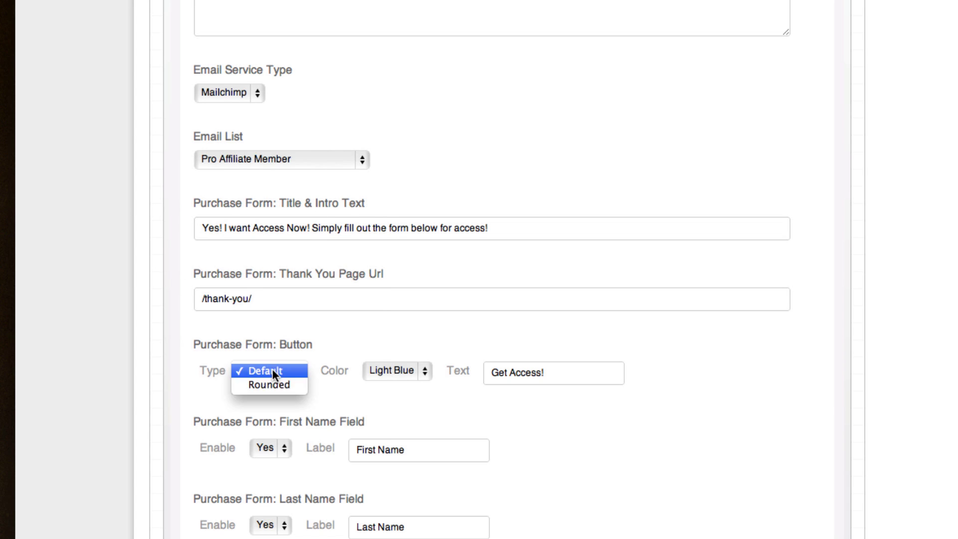
pyautogui.click(382, 363)
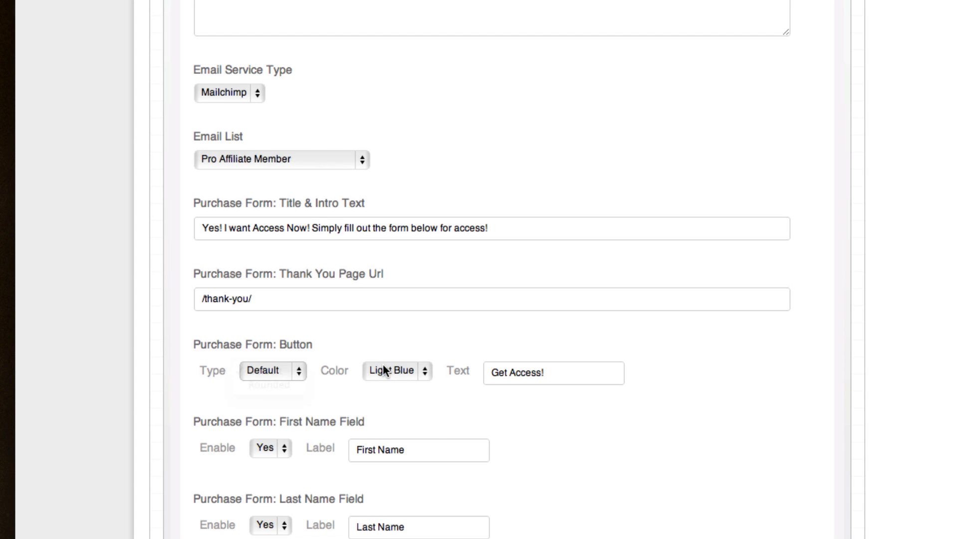
pyautogui.click(382, 365)
pyautogui.click(564, 417)
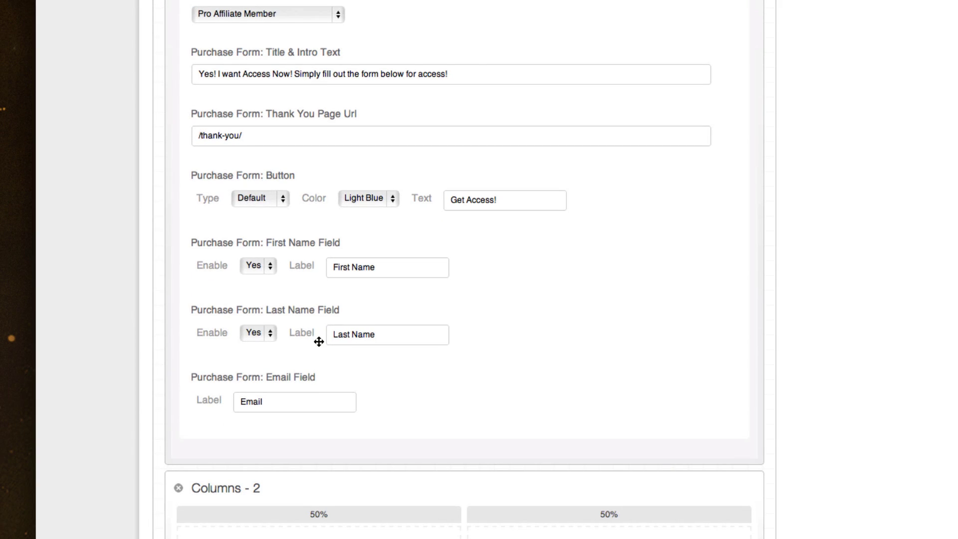
pyautogui.click(263, 263)
pyautogui.click(252, 225)
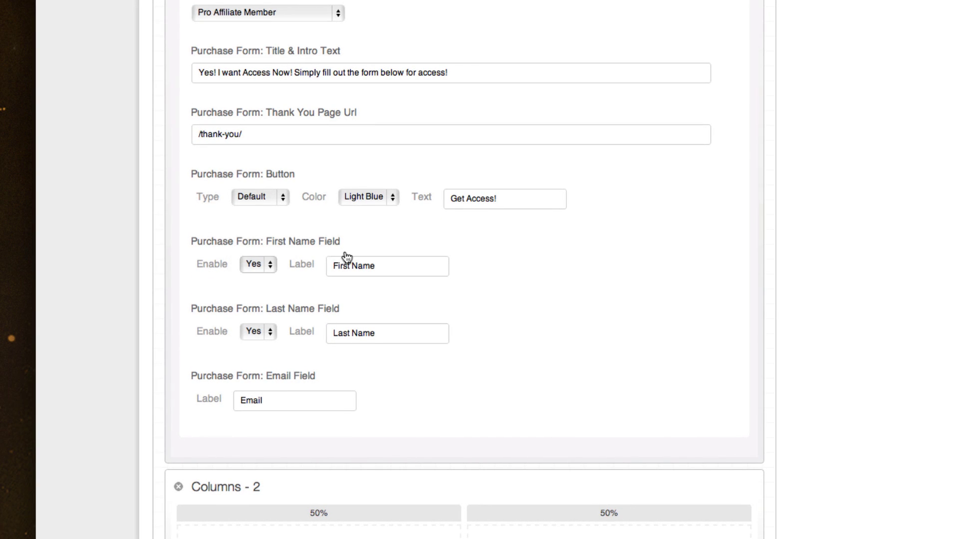
pyautogui.scroll(-1, 263, 400)
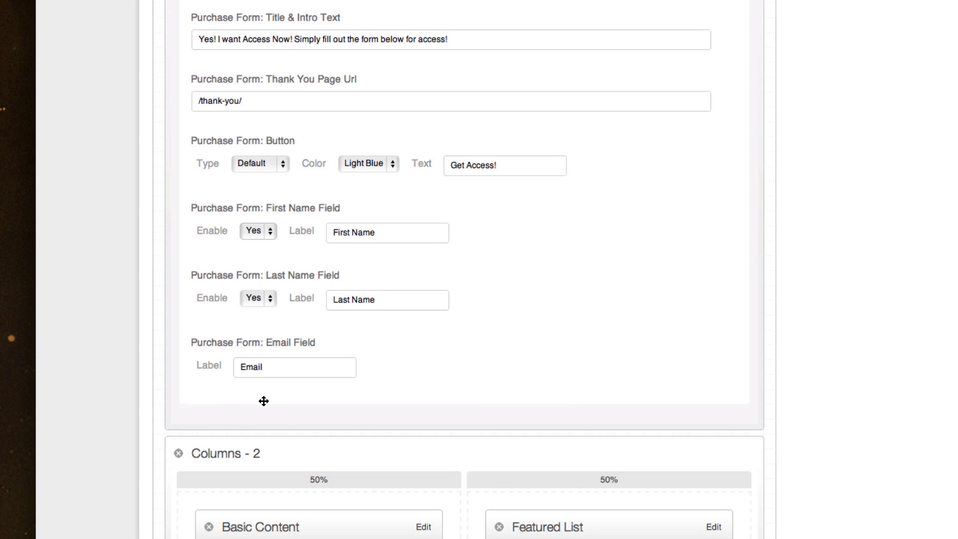
pyautogui.scroll(12, 263, 400)
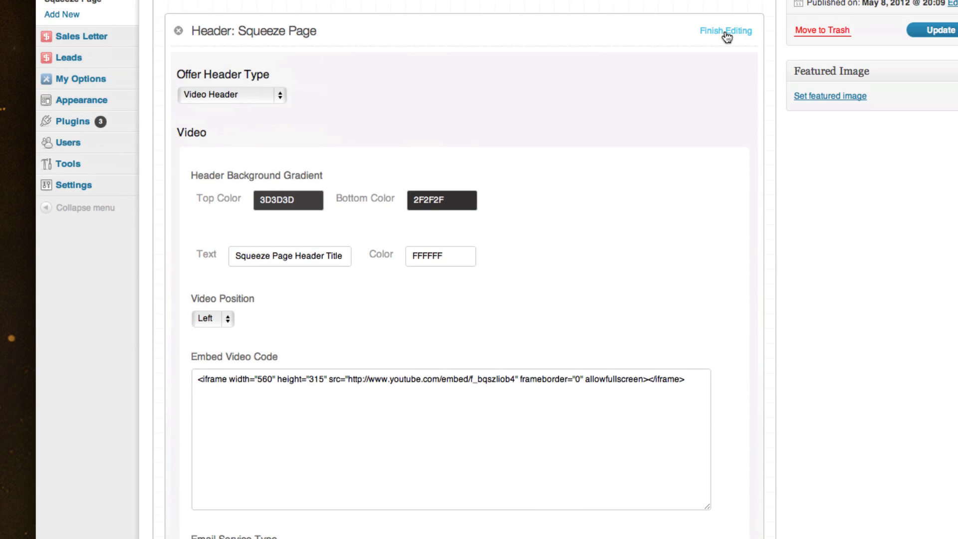
# Close the header settings and compare the editor with the live page tab.
pyautogui.click(727, 32)
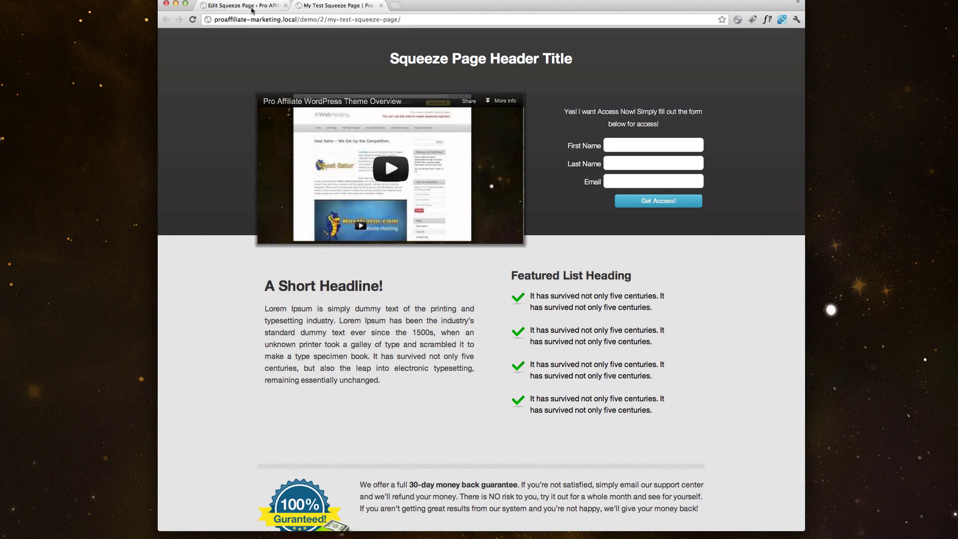
pyautogui.click(252, 7)
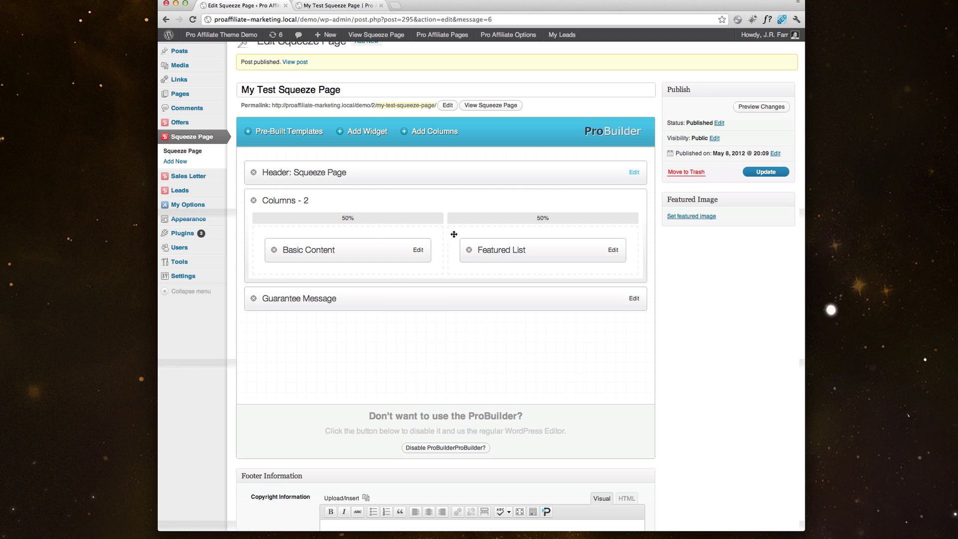
pyautogui.click(312, 6)
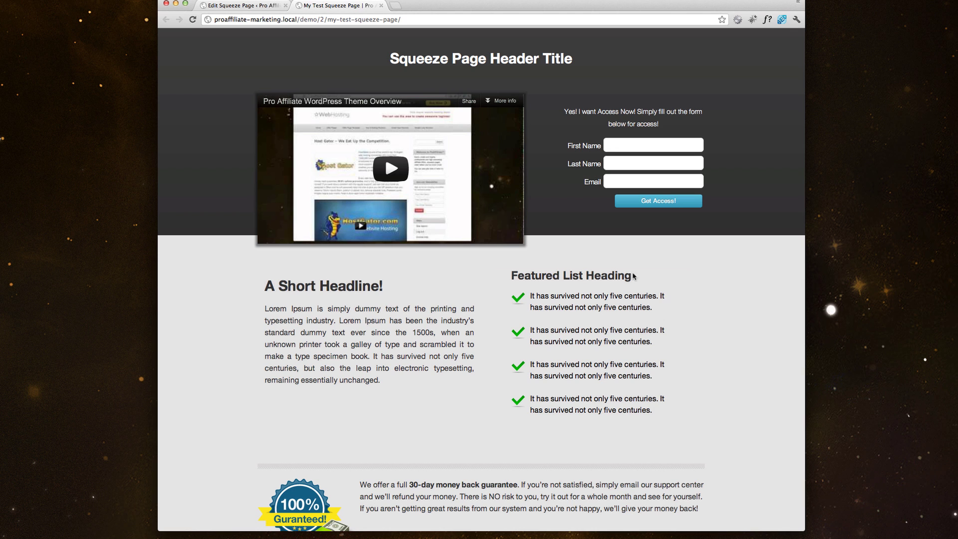
pyautogui.click(278, 7)
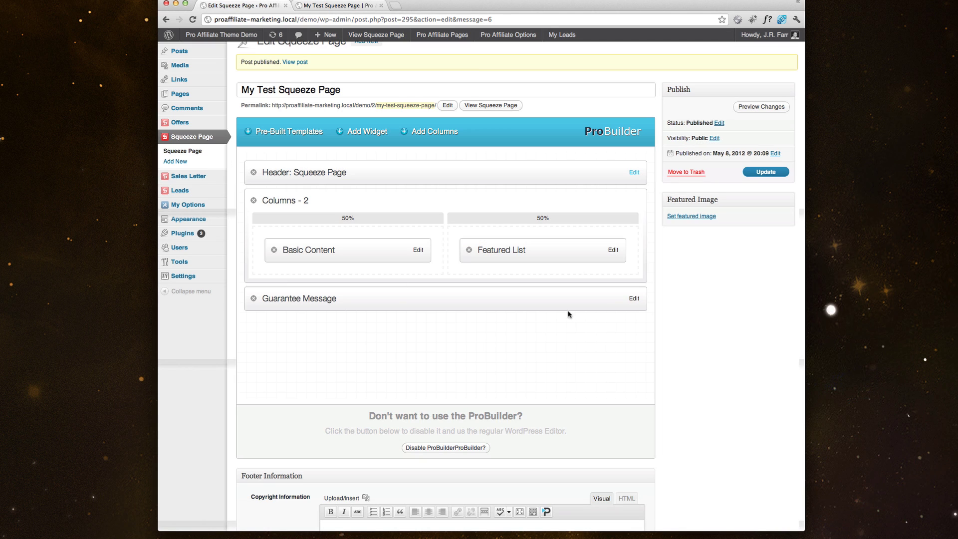
# Open the Featured List settings, keeping Check Marks as the list type.
pyautogui.click(613, 250)
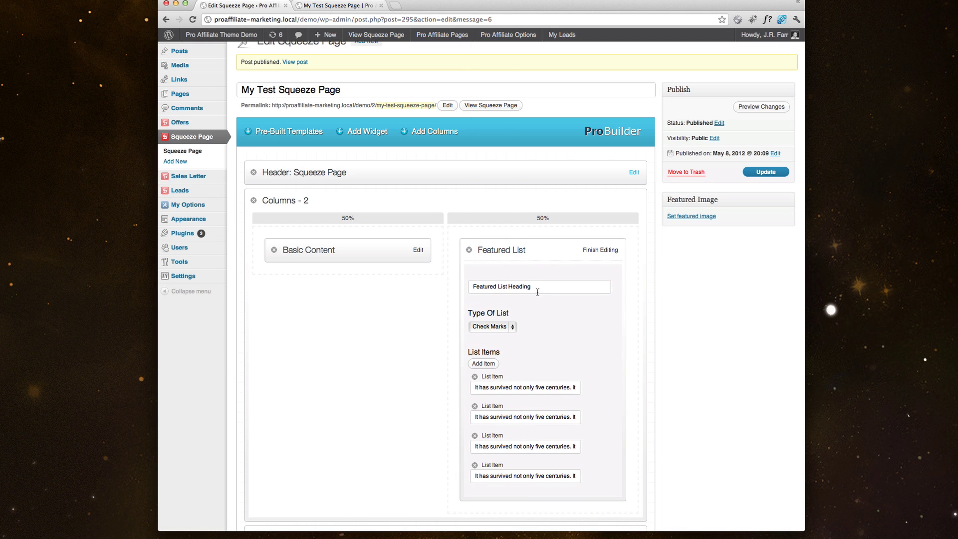
pyautogui.click(503, 326)
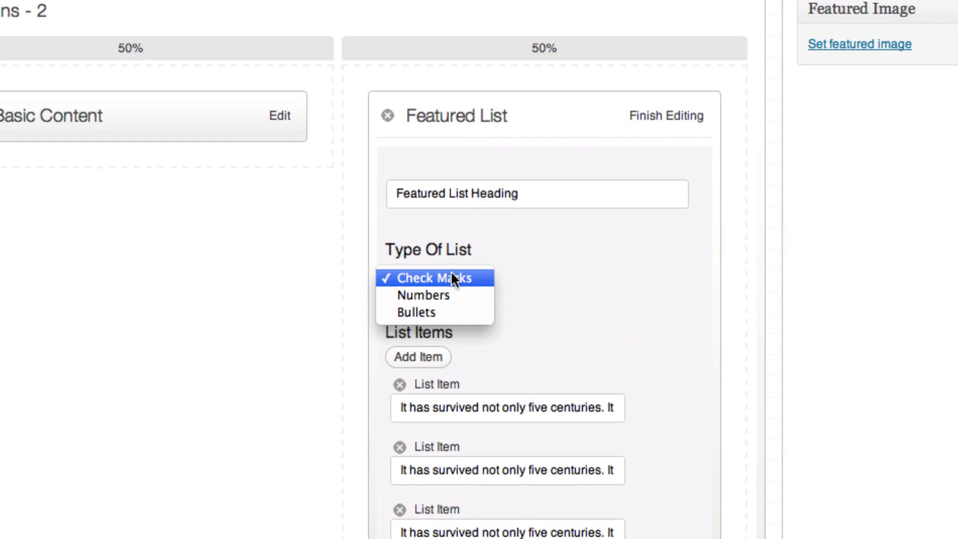
pyautogui.click(531, 272)
# Add three list items, then delete the extra rows so three items remain.
pyautogui.tripleClick(406, 357)
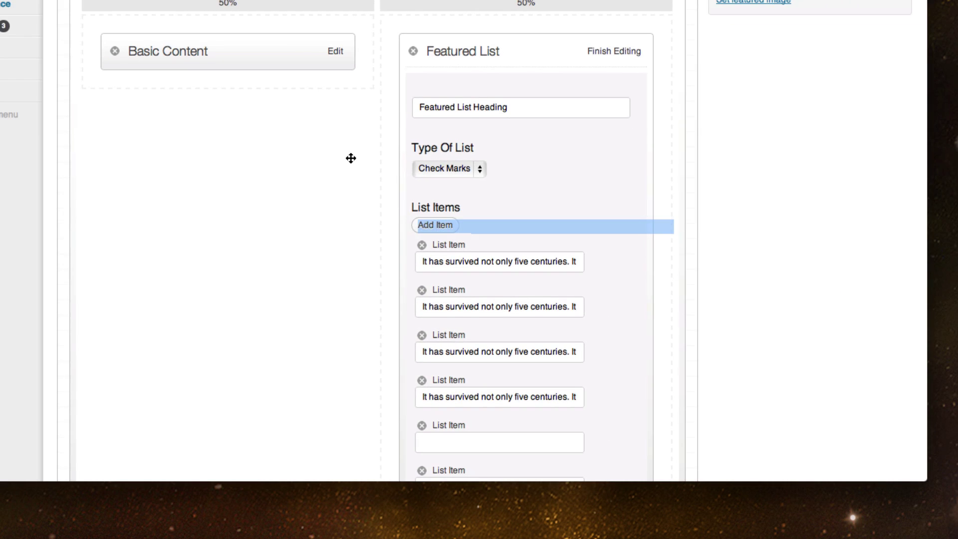
pyautogui.scroll(-3, 351, 158)
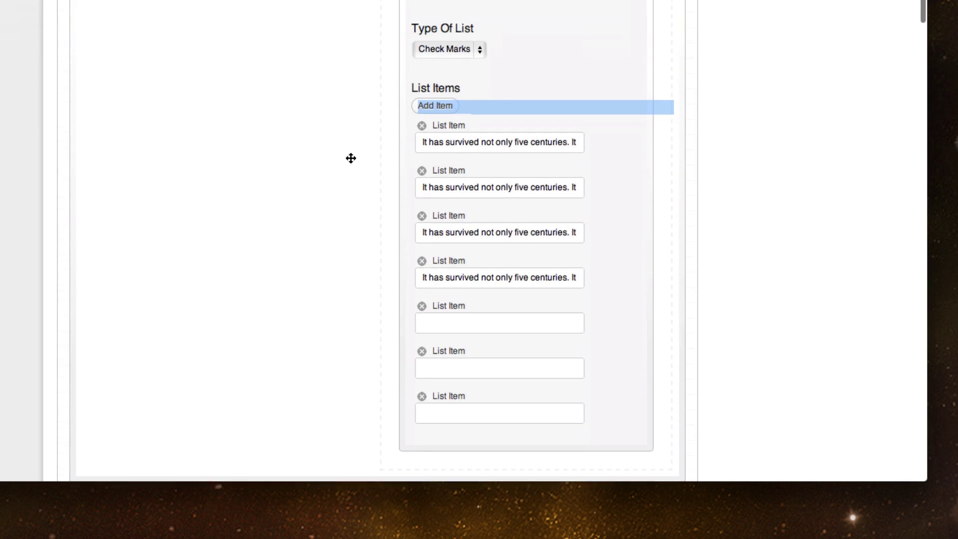
pyautogui.click(422, 393)
pyautogui.click(422, 348)
pyautogui.click(422, 303)
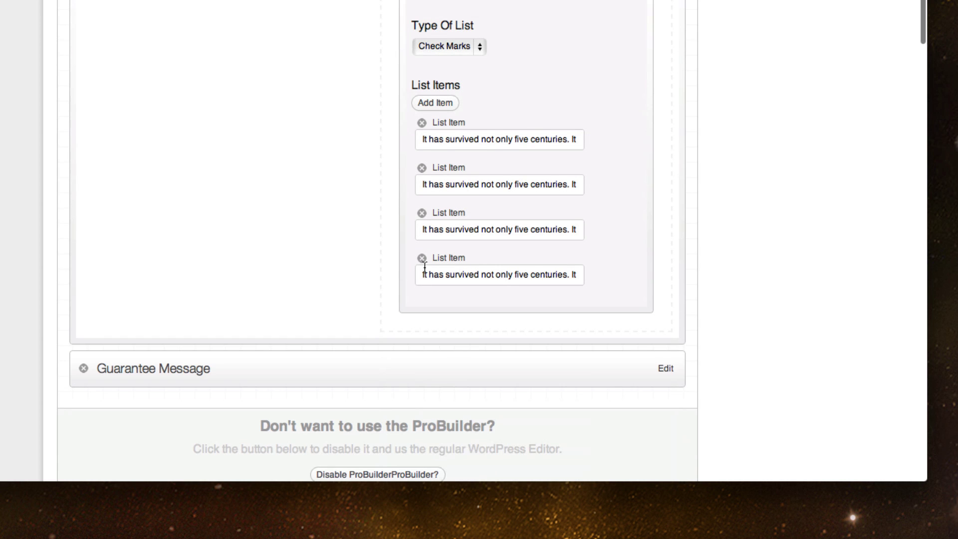
pyautogui.click(422, 258)
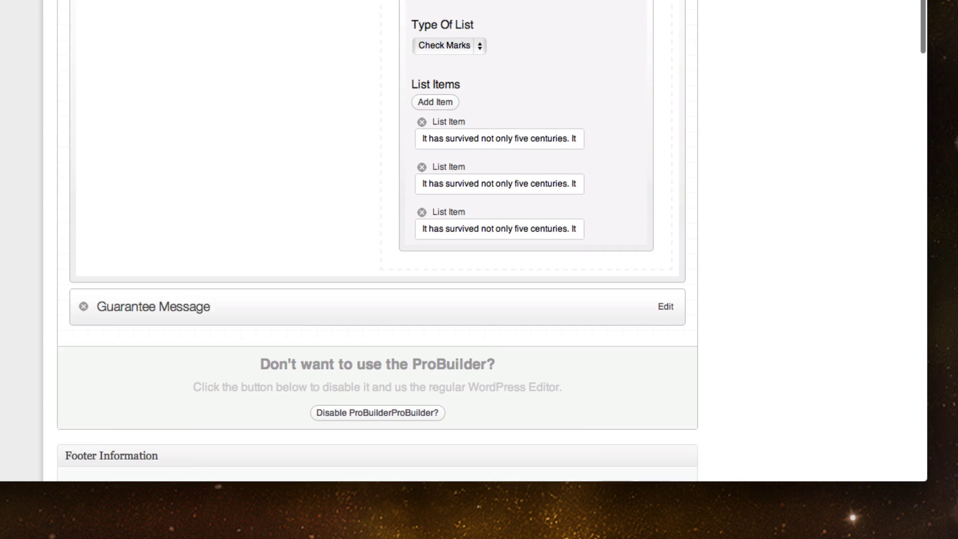
# Open the Guarantee Message module and review its 30-day money back guarantee text.
pyautogui.click(666, 306)
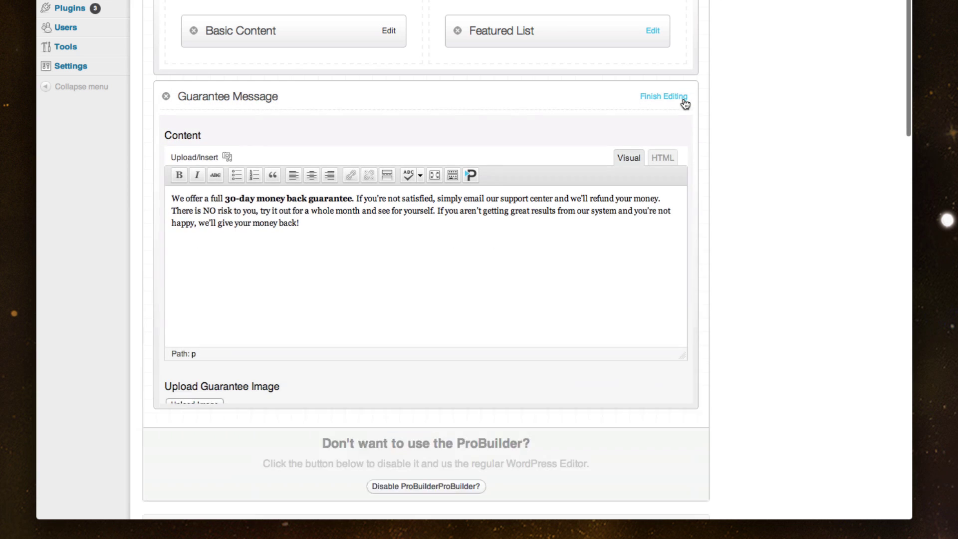
pyautogui.tripleClick(250, 209)
pyautogui.click(284, 211)
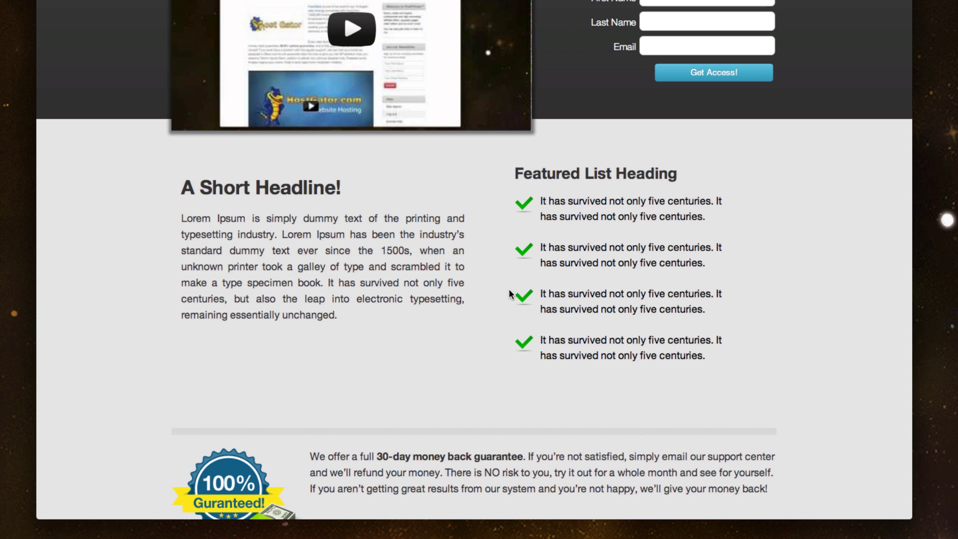
pyautogui.scroll(-5, 242, 314)
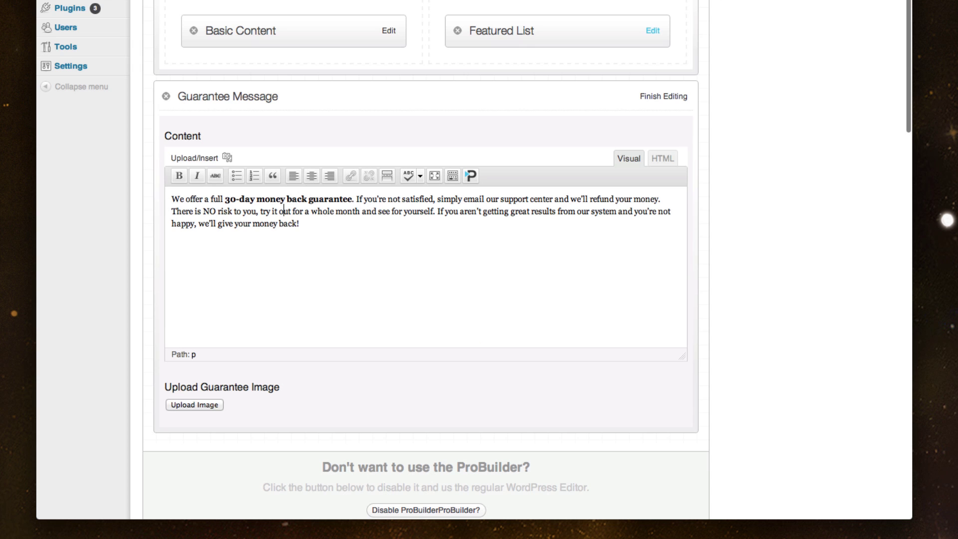
pyautogui.scroll(-3, 211, 188)
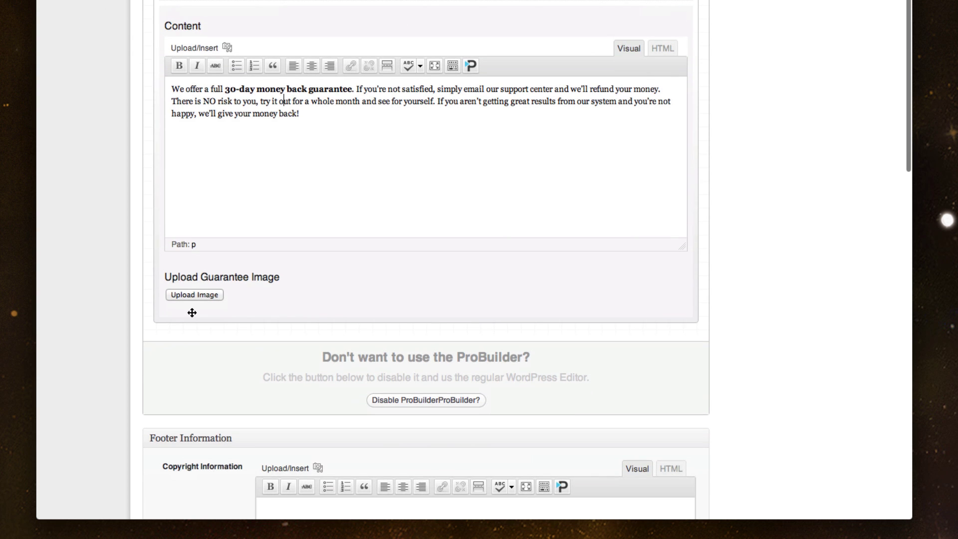
pyautogui.scroll(5, 247, 278)
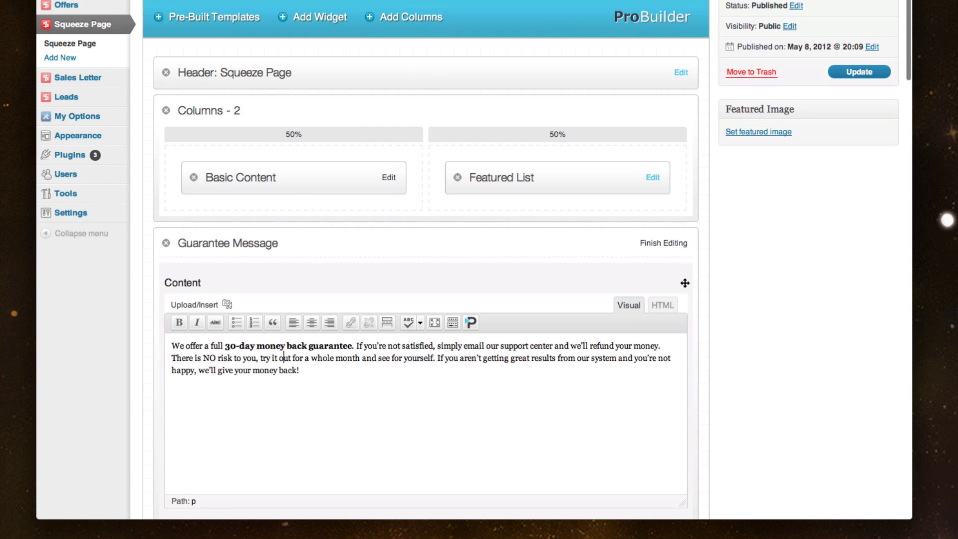
# Close the Guarantee Message settings and leave the Popup opt-in set to No.
pyautogui.click(674, 244)
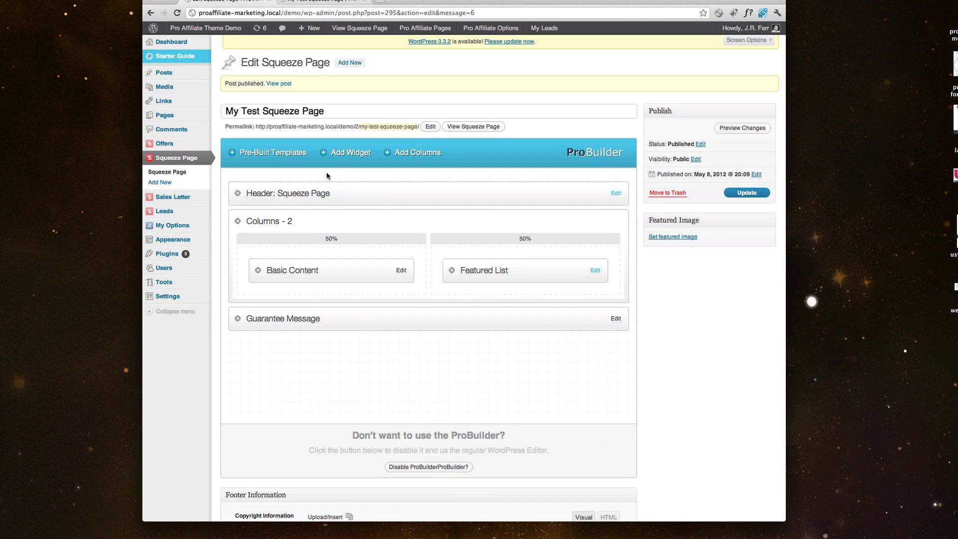
pyautogui.scroll(-6, 327, 176)
pyautogui.scroll(-2, 319, 190)
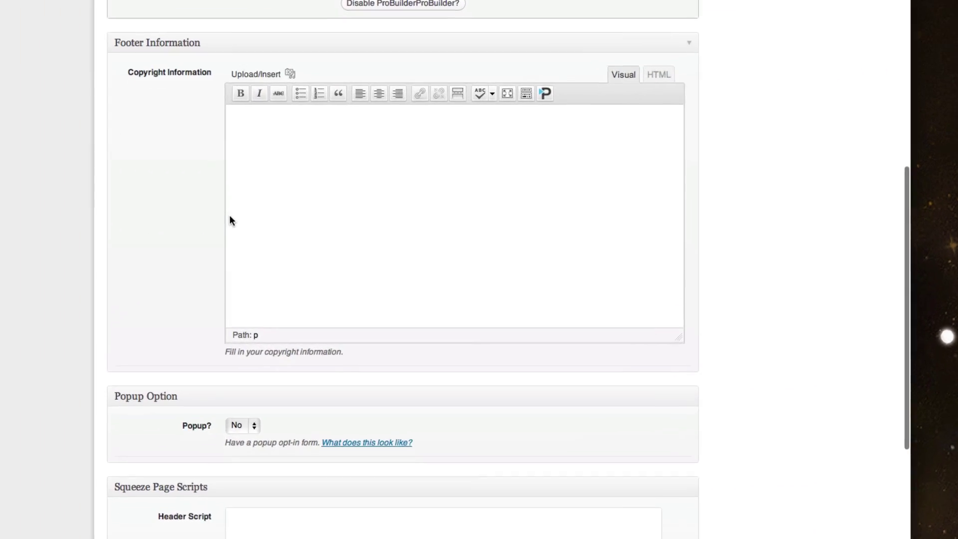
pyautogui.scroll(-1, 307, 219)
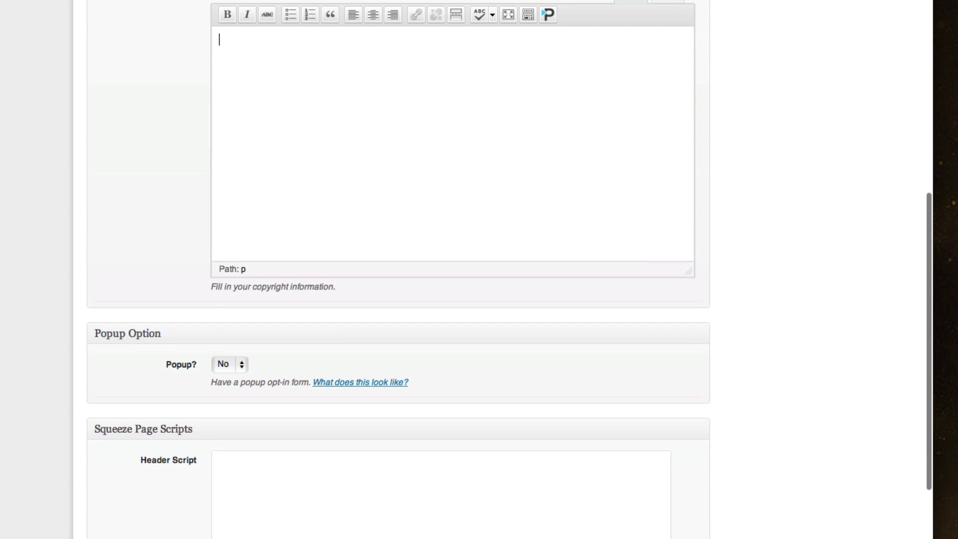
pyautogui.scroll(-1, 206, 339)
pyautogui.click(223, 326)
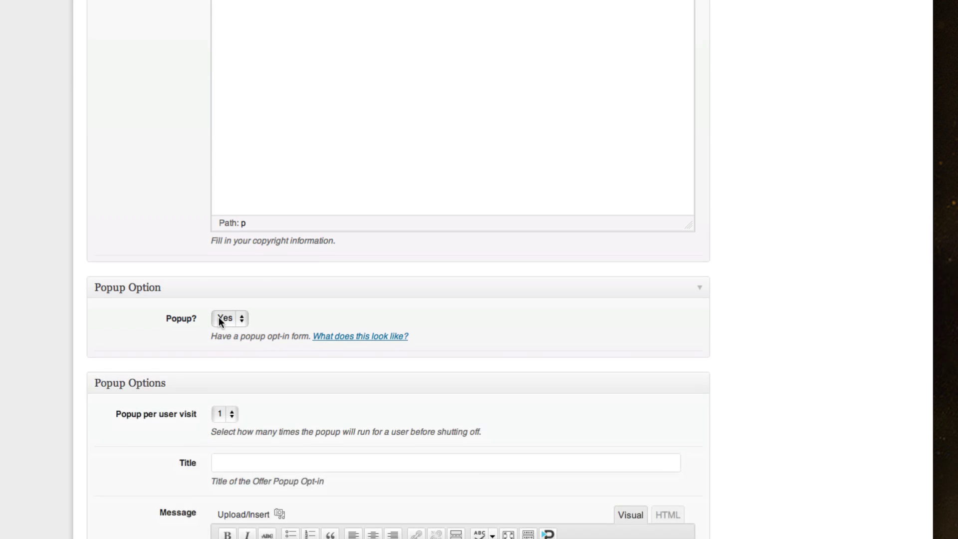
pyautogui.scroll(-7, 219, 318)
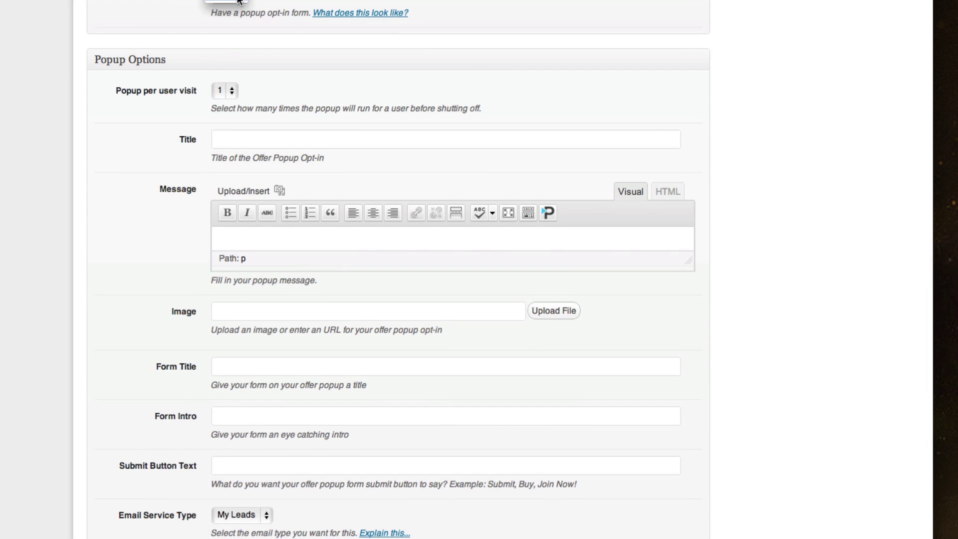
pyautogui.click(226, 1)
# Check the header script box and SEO title field, then collapse Squeeze Page Scripts.
pyautogui.click(273, 127)
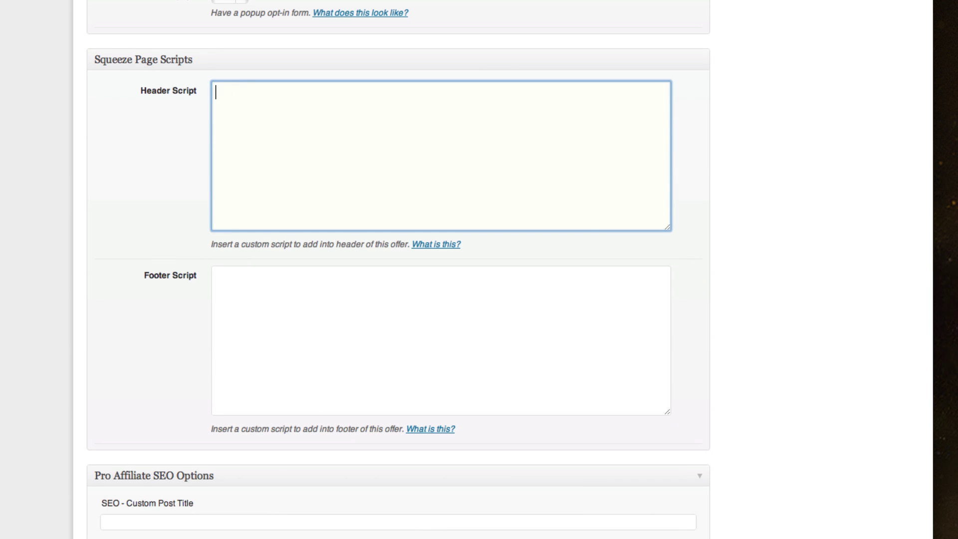
pyautogui.click(190, 525)
pyautogui.click(860, 406)
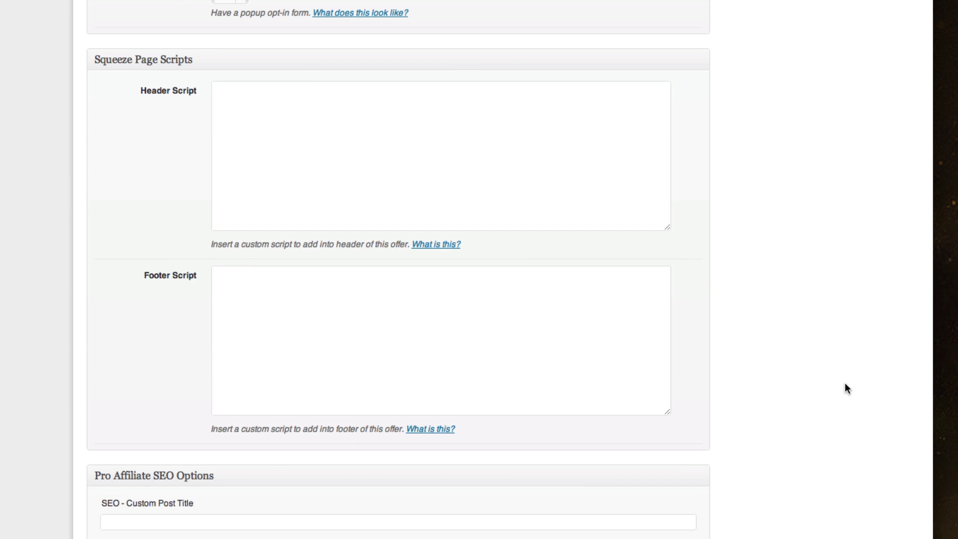
pyautogui.scroll(10, 847, 388)
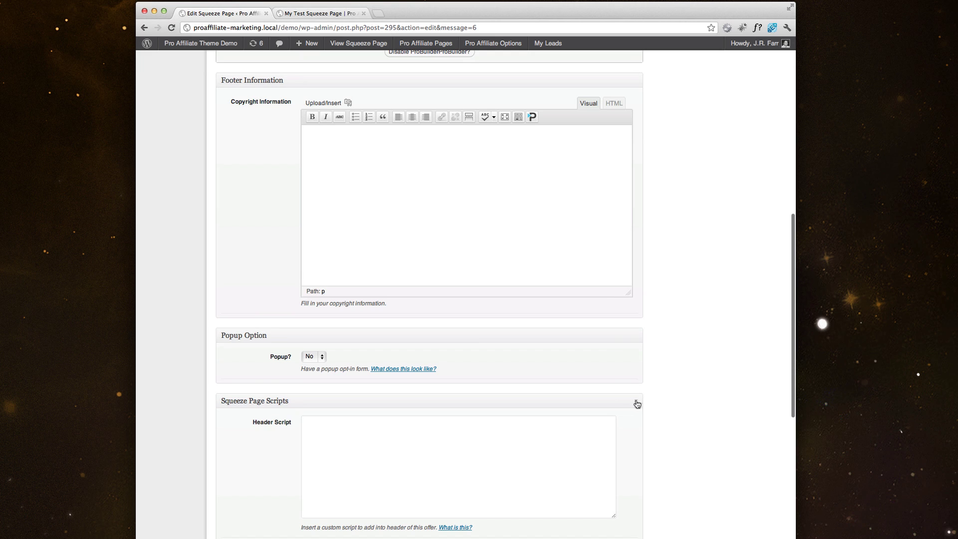
pyautogui.click(637, 404)
pyautogui.scroll(10, 631, 289)
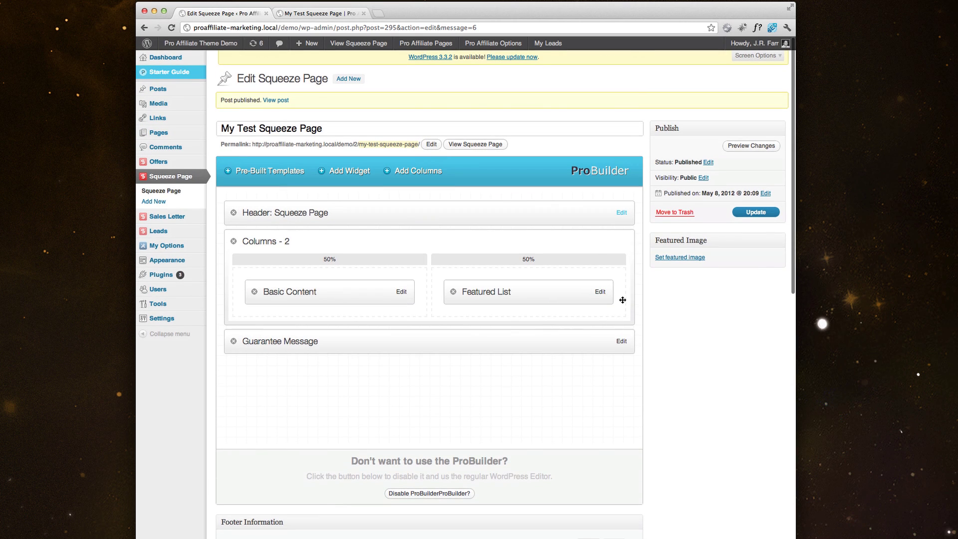